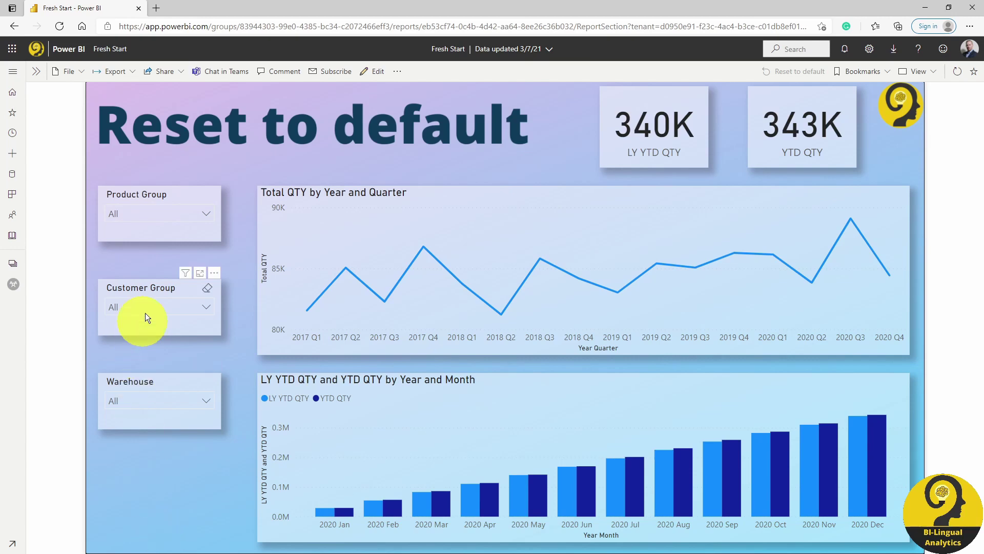
- Filter the slicers to Mobile Phone, PBI Ltd and Singapore, shrinking totals to 10K and 9,094
click(193, 213)
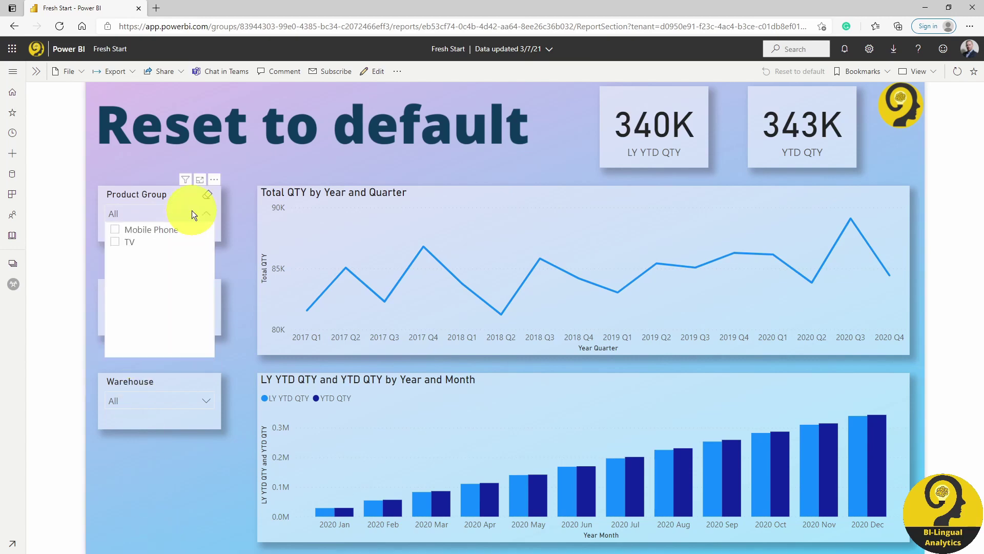
click(182, 234)
click(207, 306)
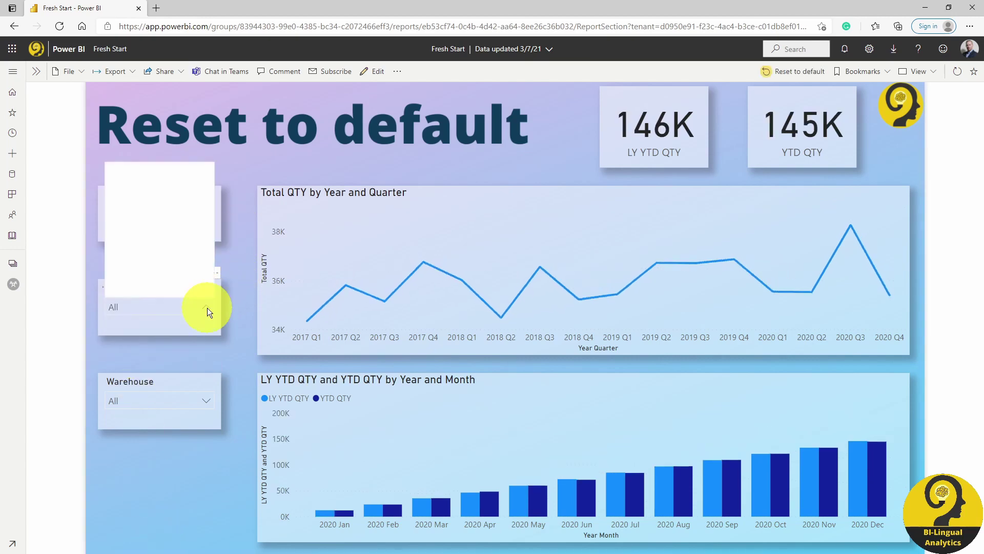
click(142, 182)
click(220, 282)
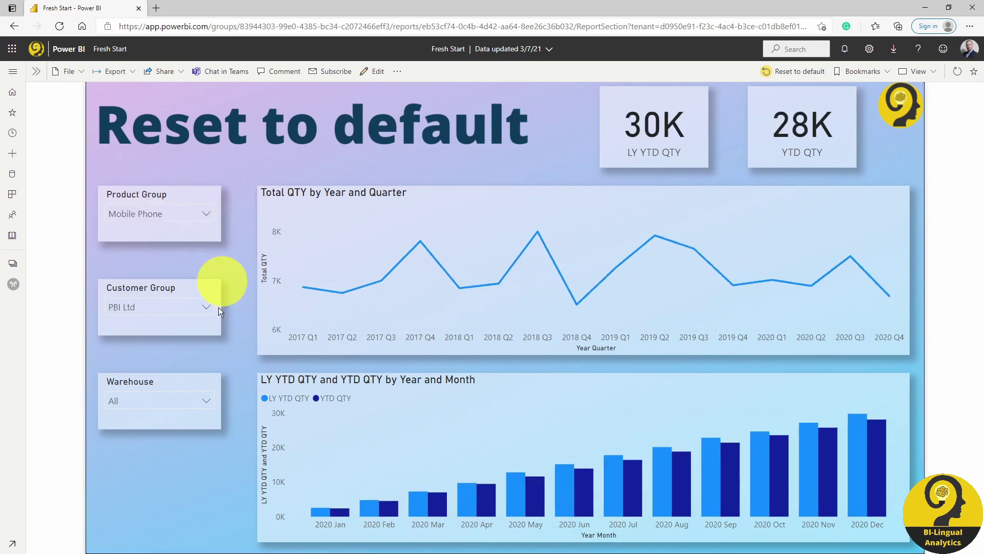
click(195, 400)
click(139, 288)
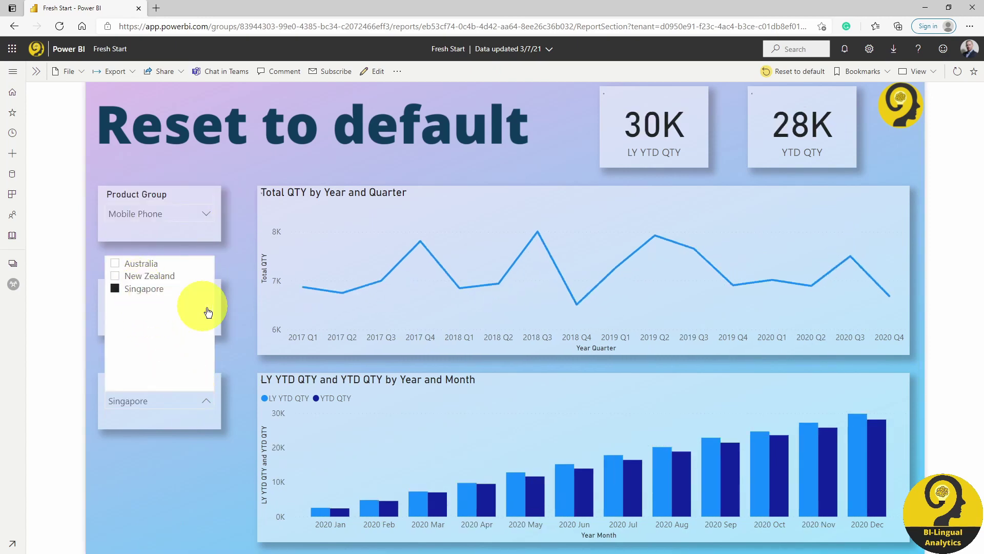
click(238, 331)
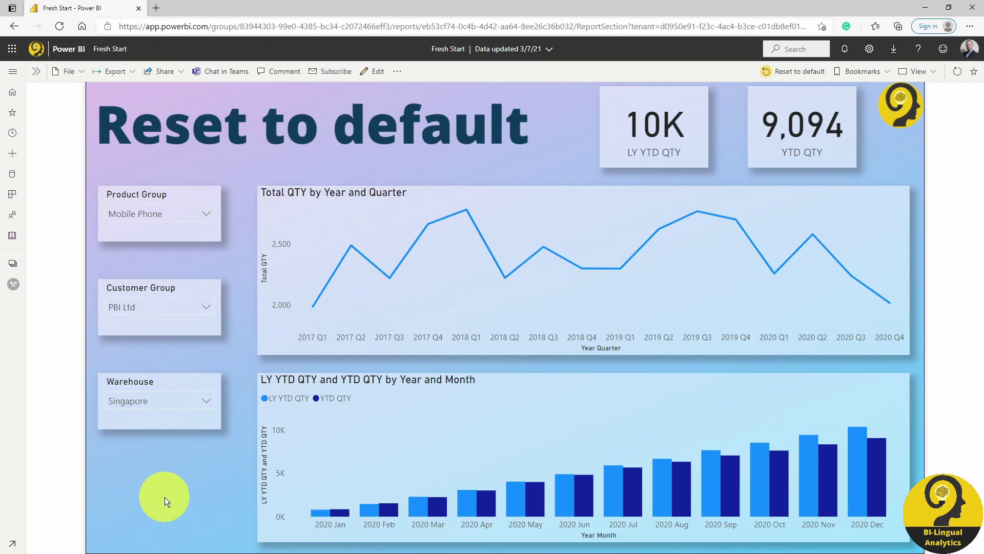
- Reset the report to default, restoring 340K and 343K totals with all slicers at All
click(774, 73)
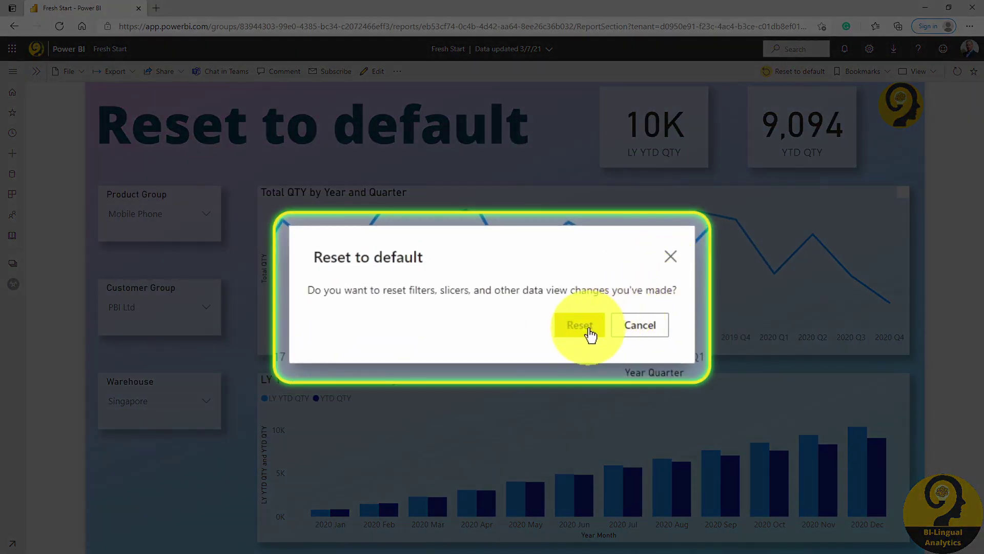
click(590, 330)
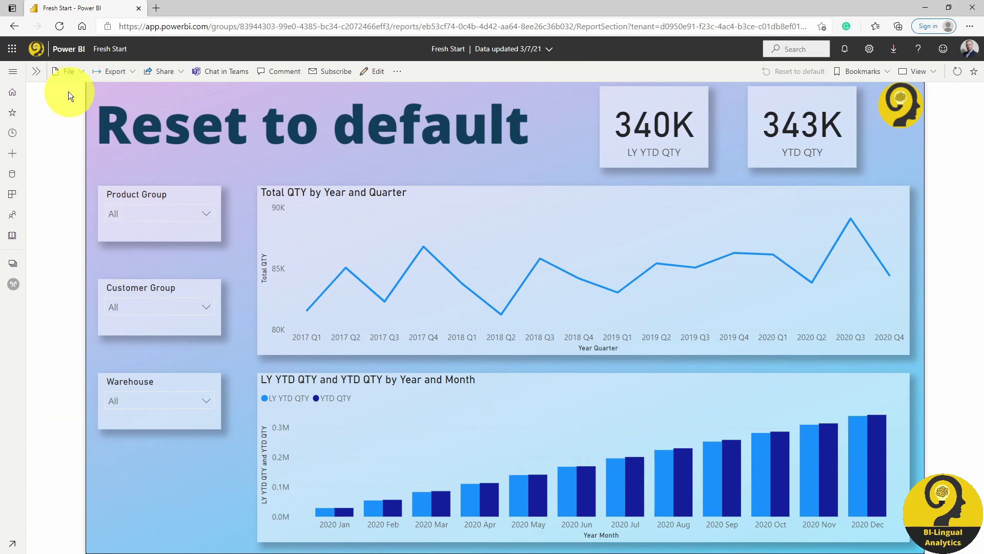
- Switch to the Fresh Start report page
click(36, 71)
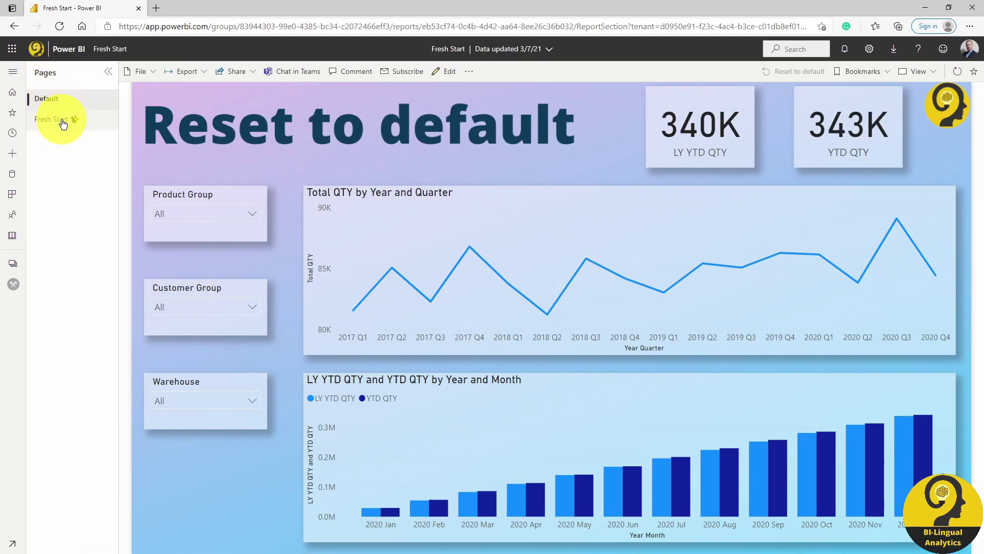
click(63, 122)
click(109, 72)
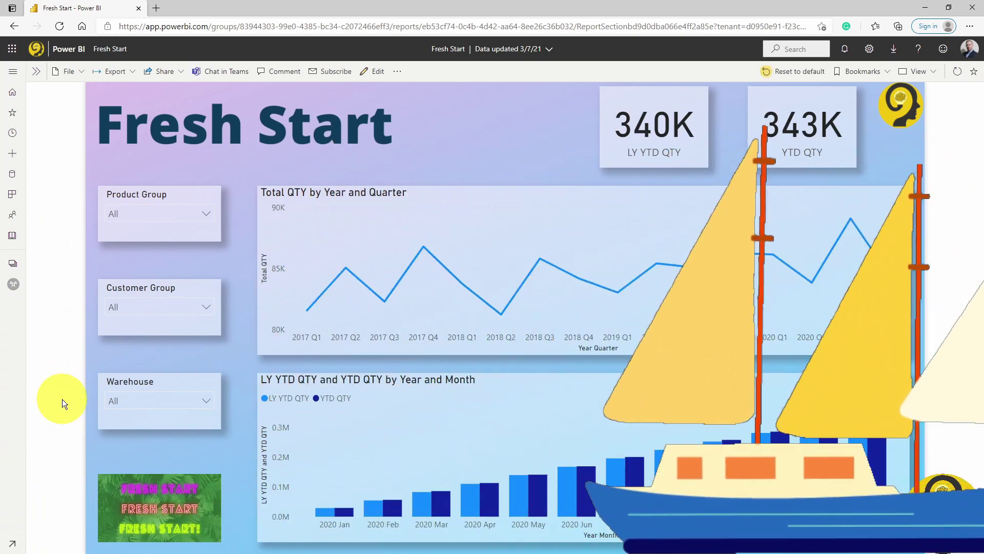
- Filter to Mobile Phone, STAR Tech and Australia, then clear them with the Fresh Start button
click(189, 215)
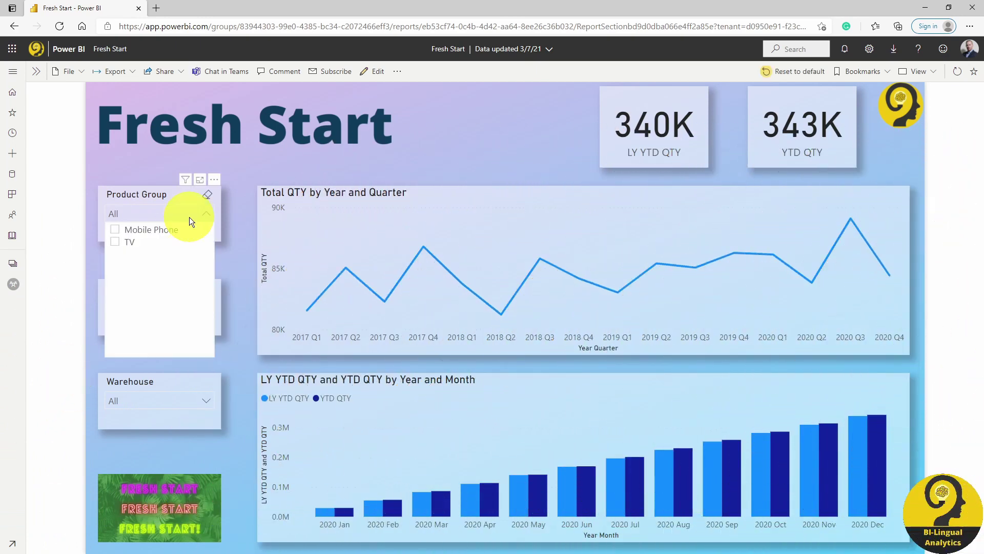
click(174, 227)
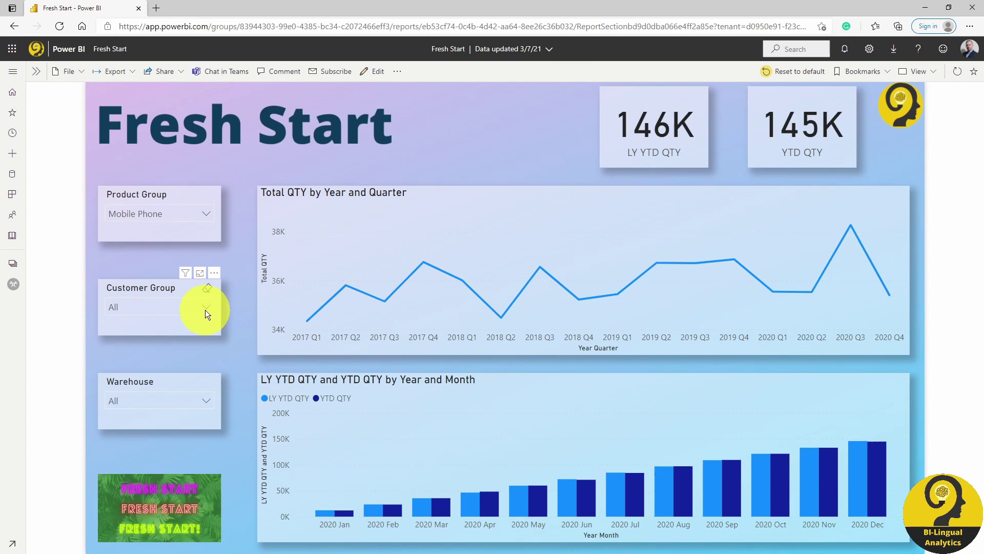
click(205, 308)
click(134, 195)
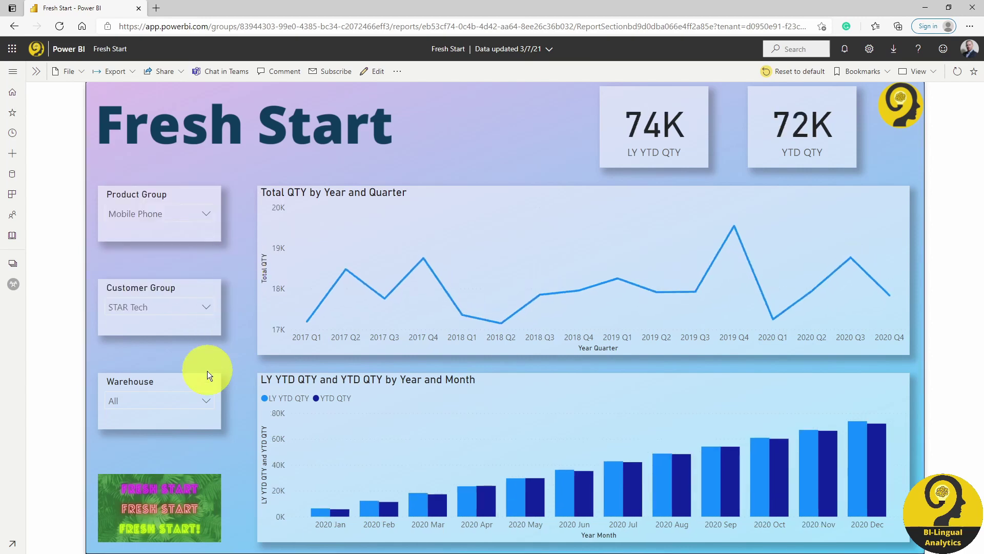
click(203, 399)
click(150, 264)
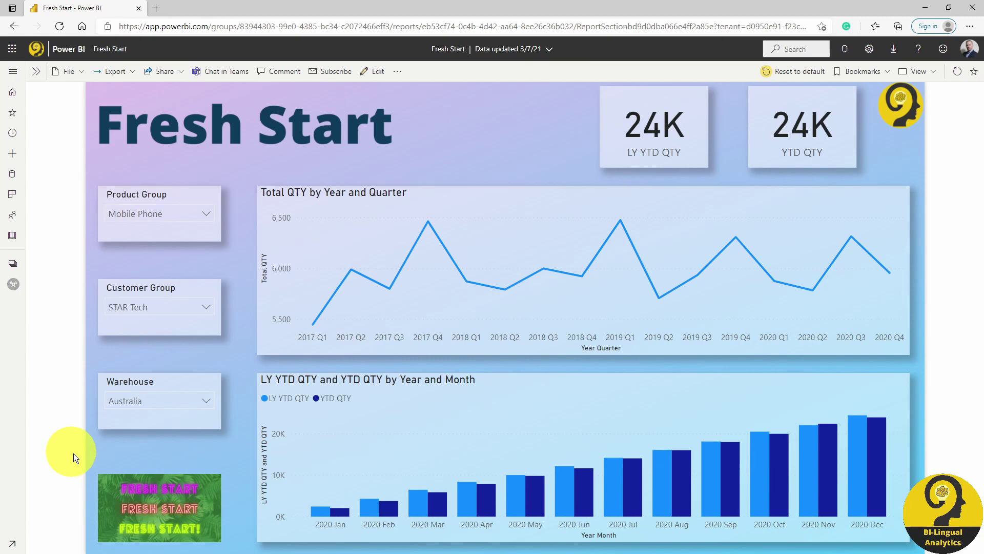
click(139, 515)
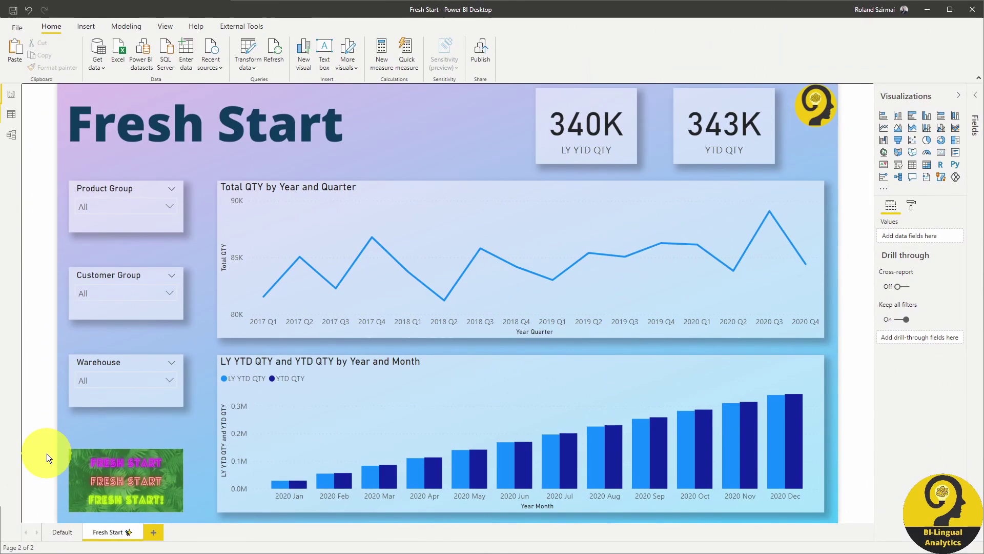
- Link the Fresh Start image's action to the Fresh Start bookmark
click(101, 464)
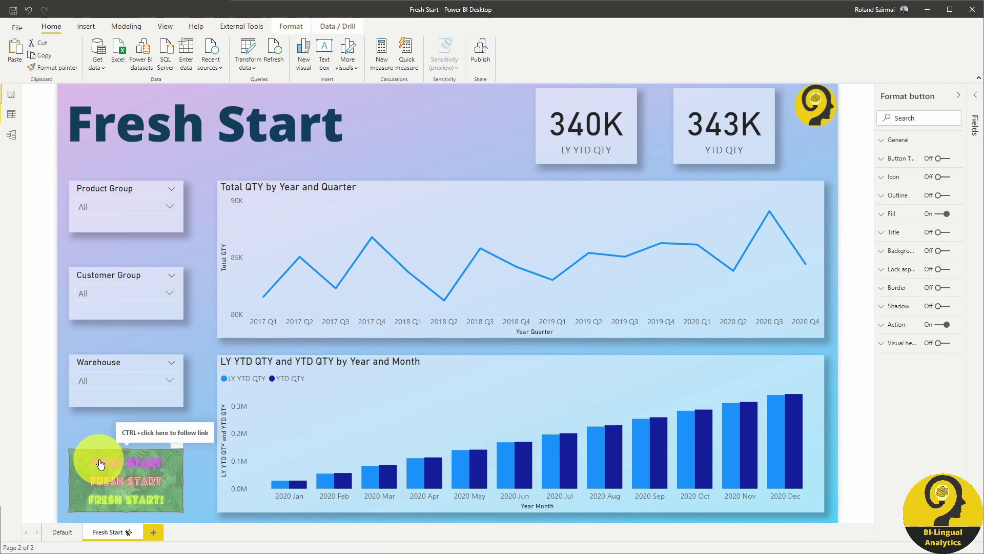
click(874, 325)
click(852, 302)
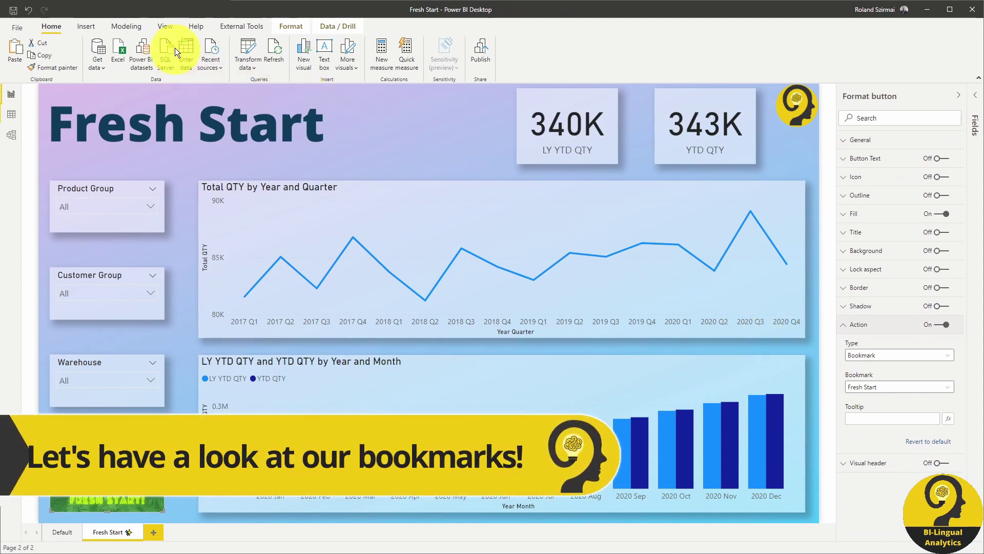
- Show the Bookmarks pane and review the Fresh Start bookmark's options
click(165, 27)
click(416, 54)
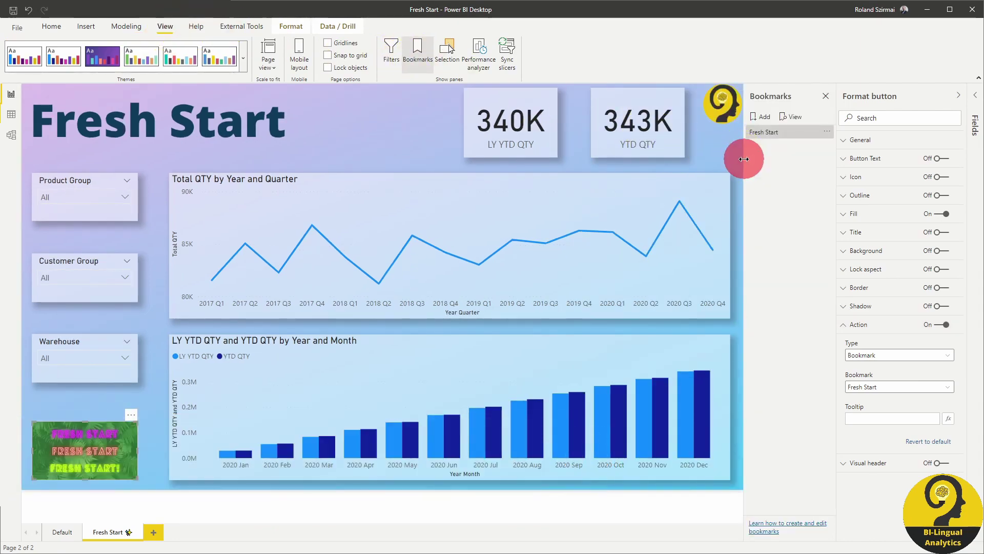
click(733, 130)
click(827, 132)
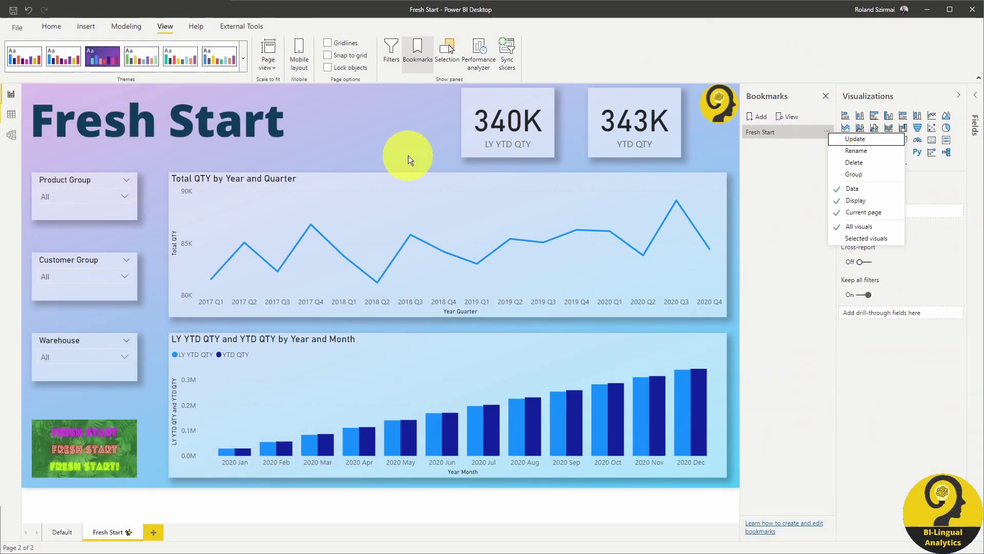
click(408, 155)
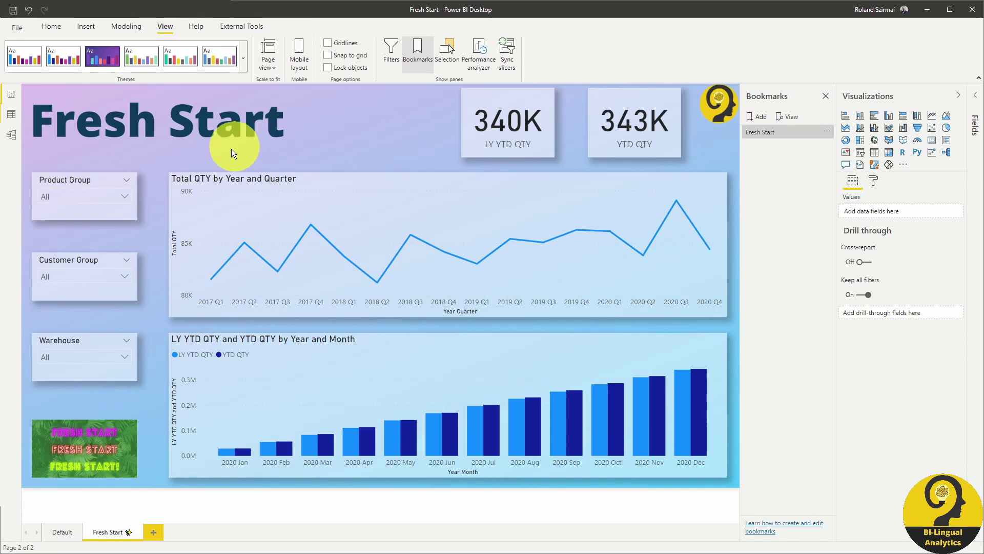
- Filter to Singapore and Mobile Phone, then apply the Fresh Start bookmark to return slicers to All
click(125, 356)
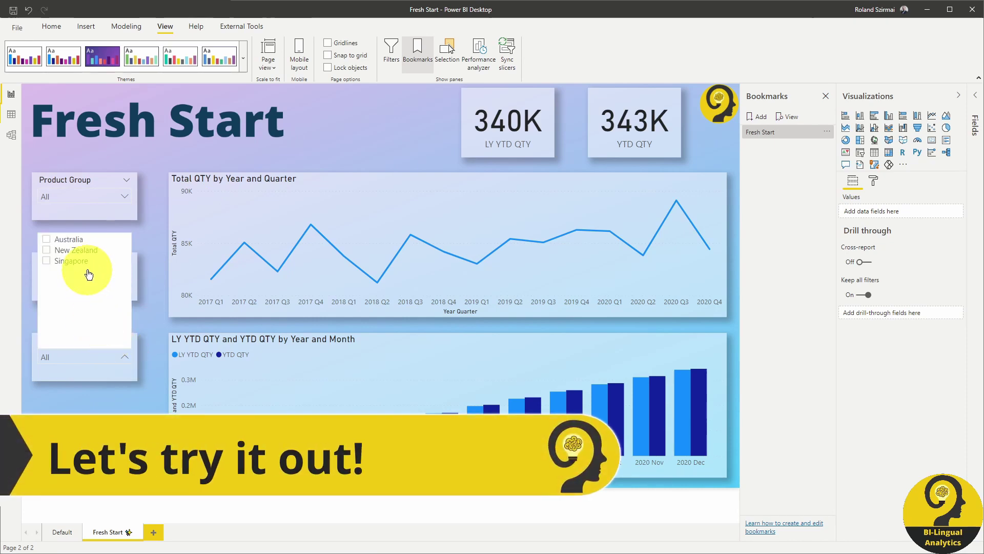
click(108, 260)
click(122, 196)
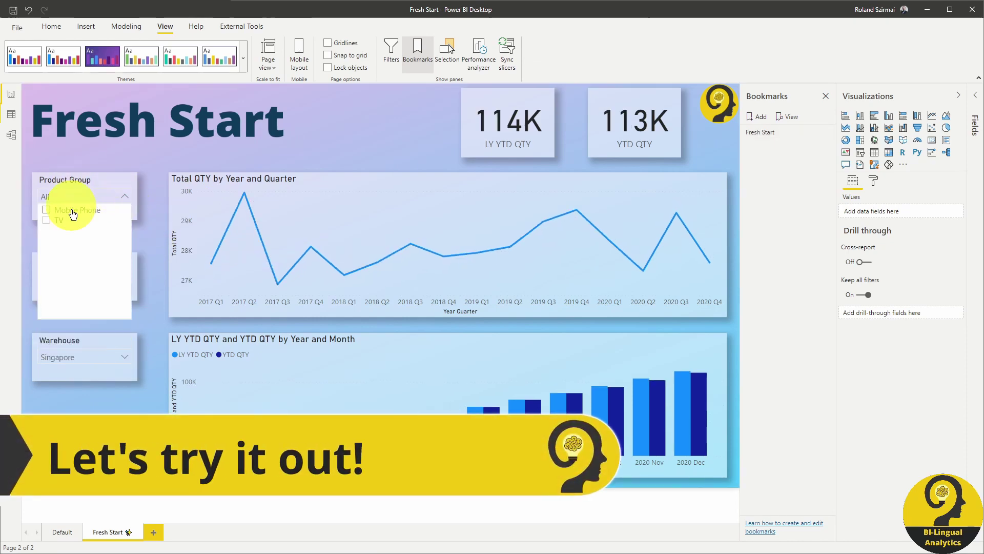
click(72, 210)
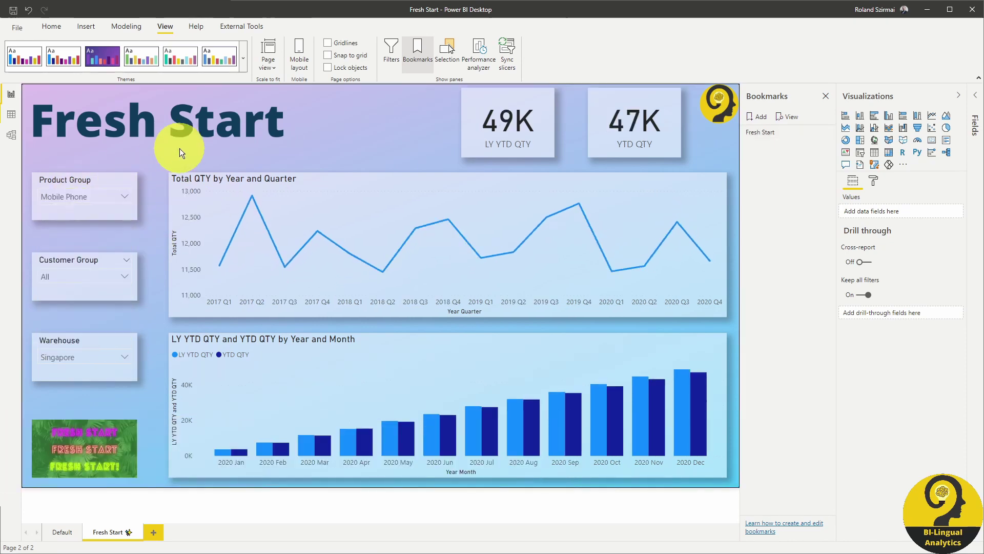
click(774, 135)
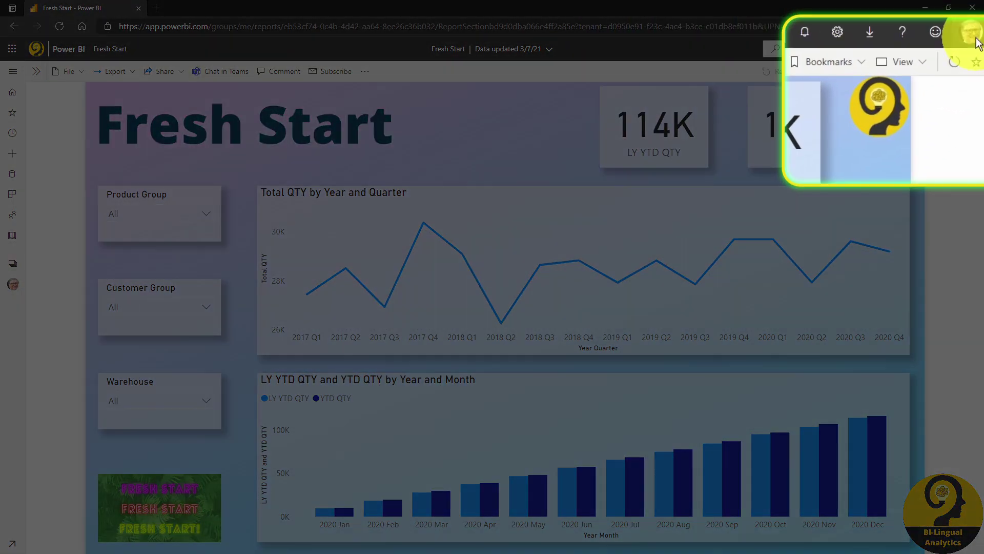
- Check the signed-in account and confirm its Warehouse access is limited to Australia
click(970, 49)
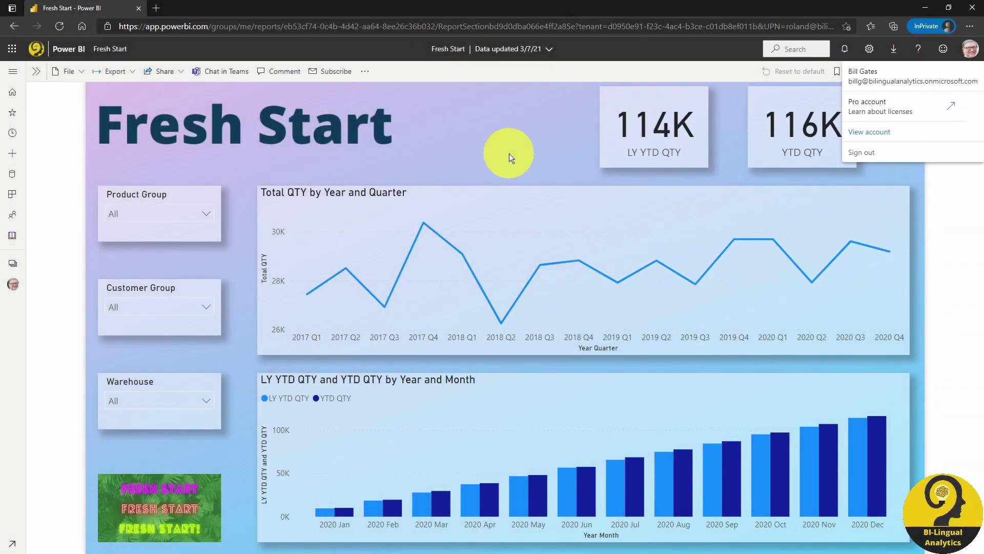
click(509, 153)
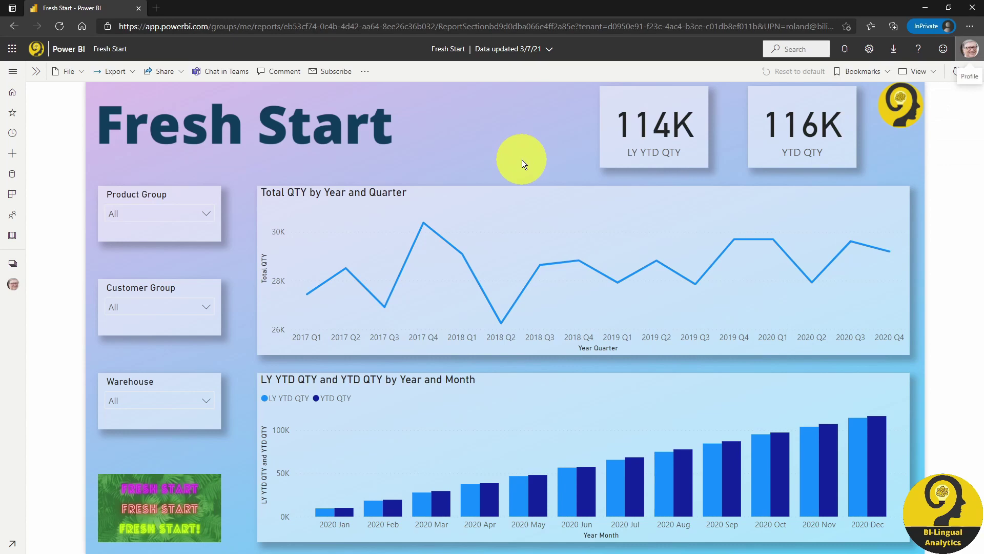
click(205, 399)
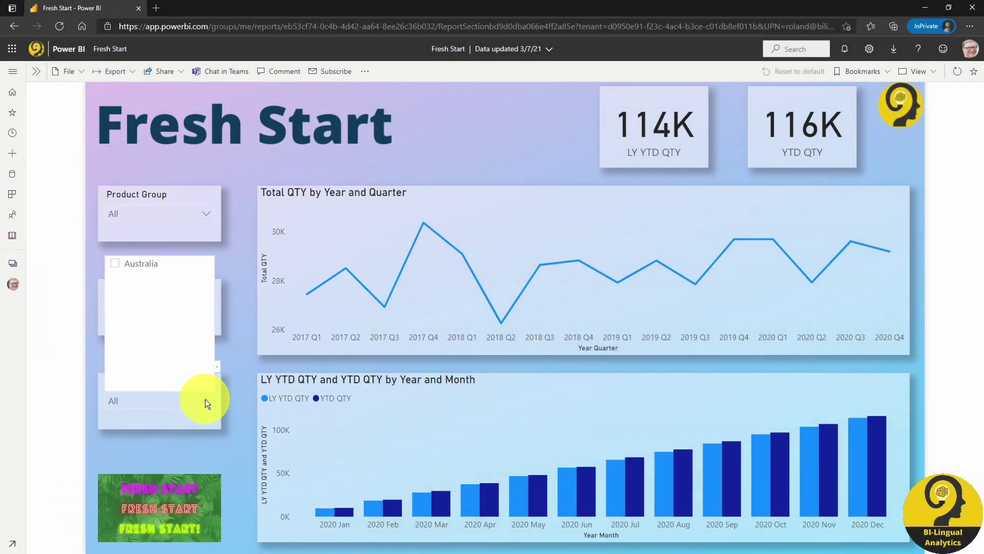
click(205, 399)
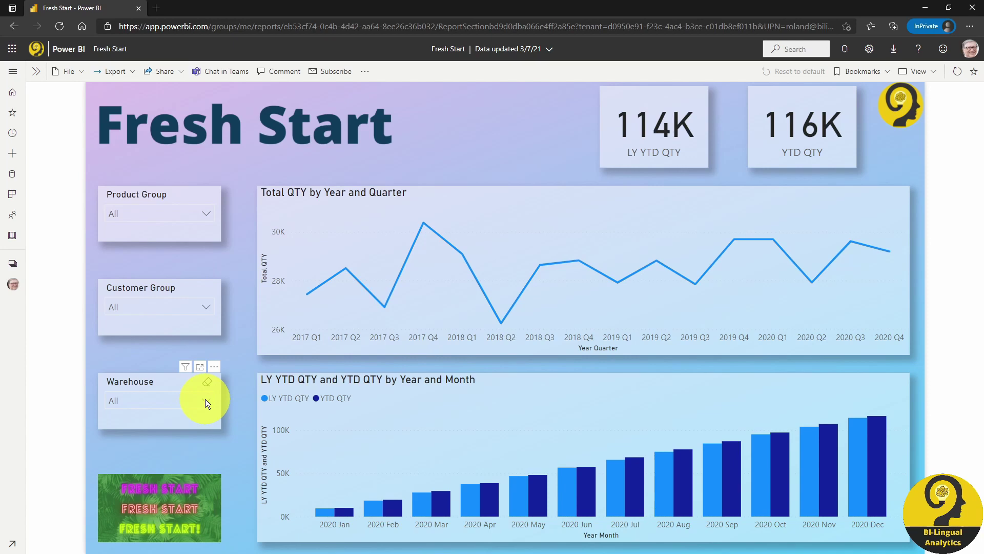
- Filter to ABC Group and Mobile Phone, then clear both with the Fresh Start picture
click(180, 311)
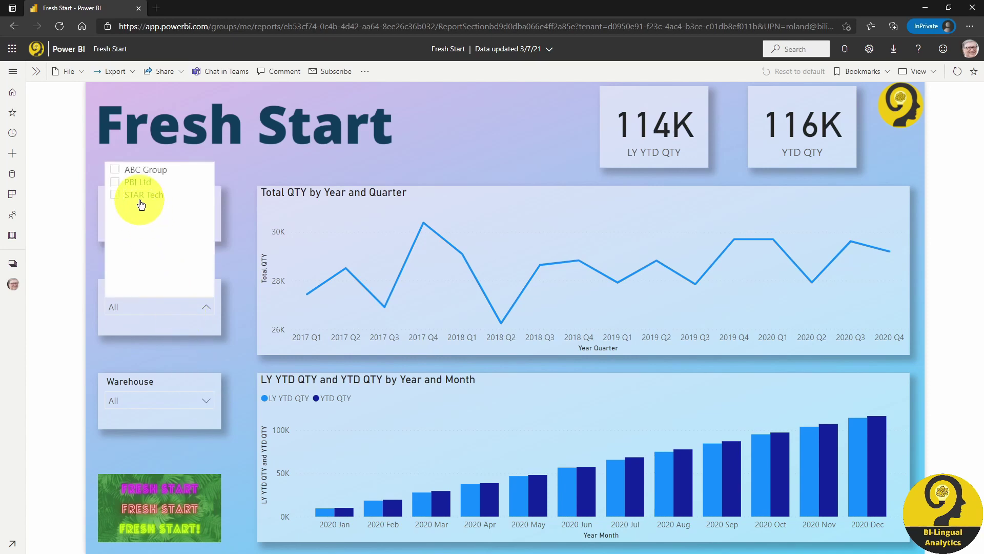
click(139, 171)
click(228, 170)
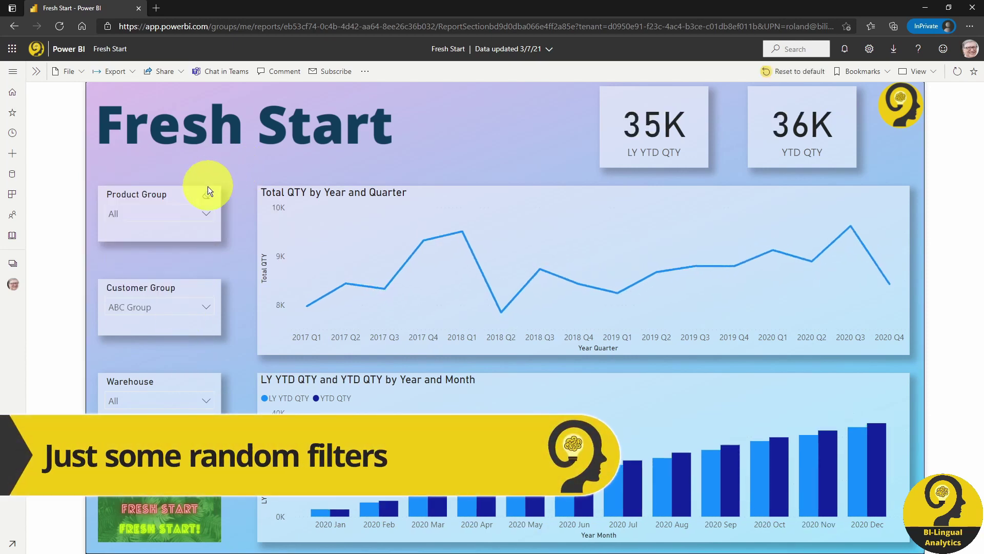
click(204, 213)
click(145, 227)
click(239, 180)
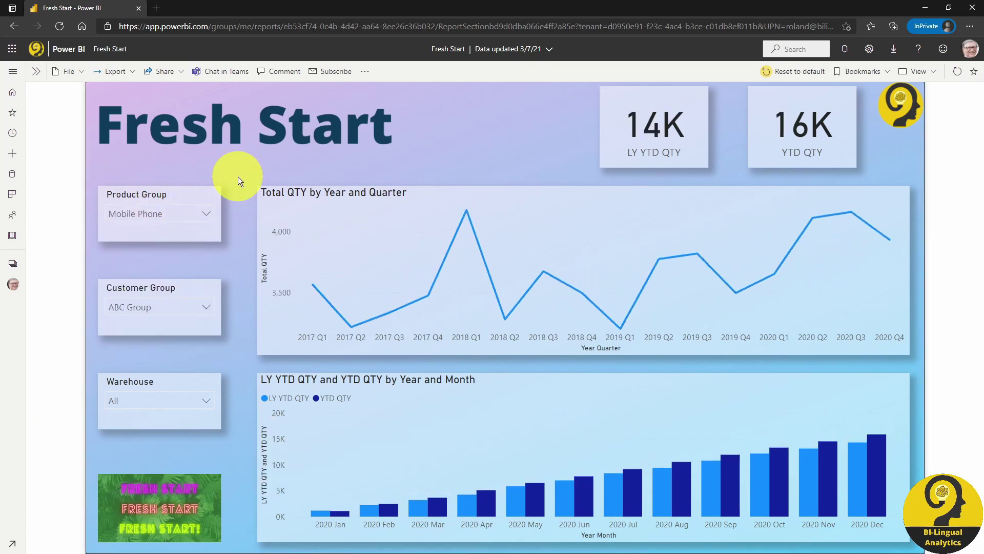
click(200, 518)
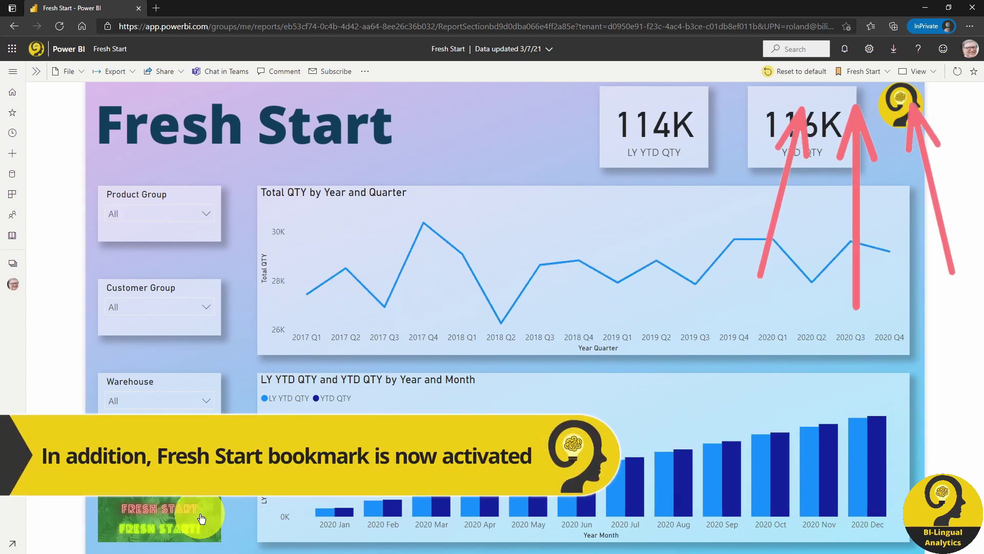
click(206, 401)
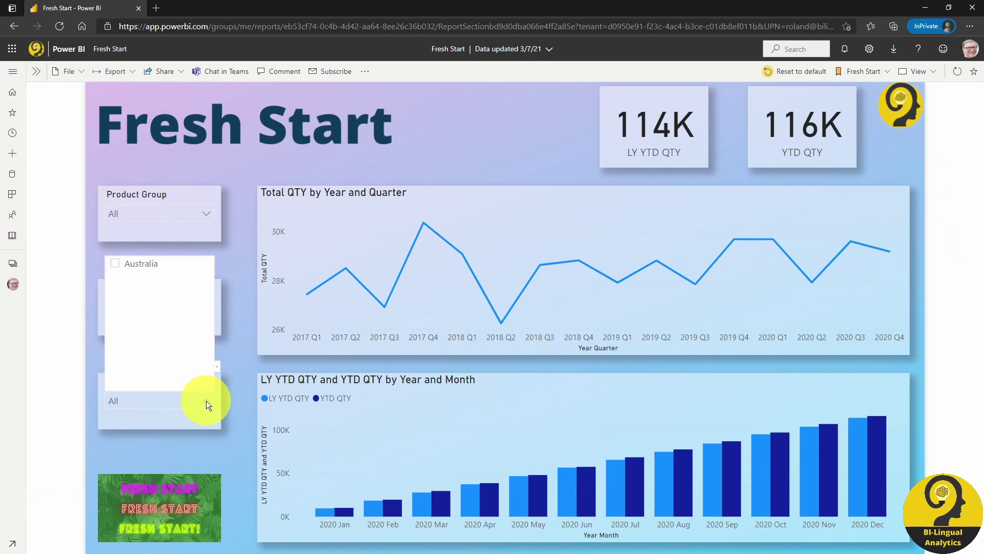